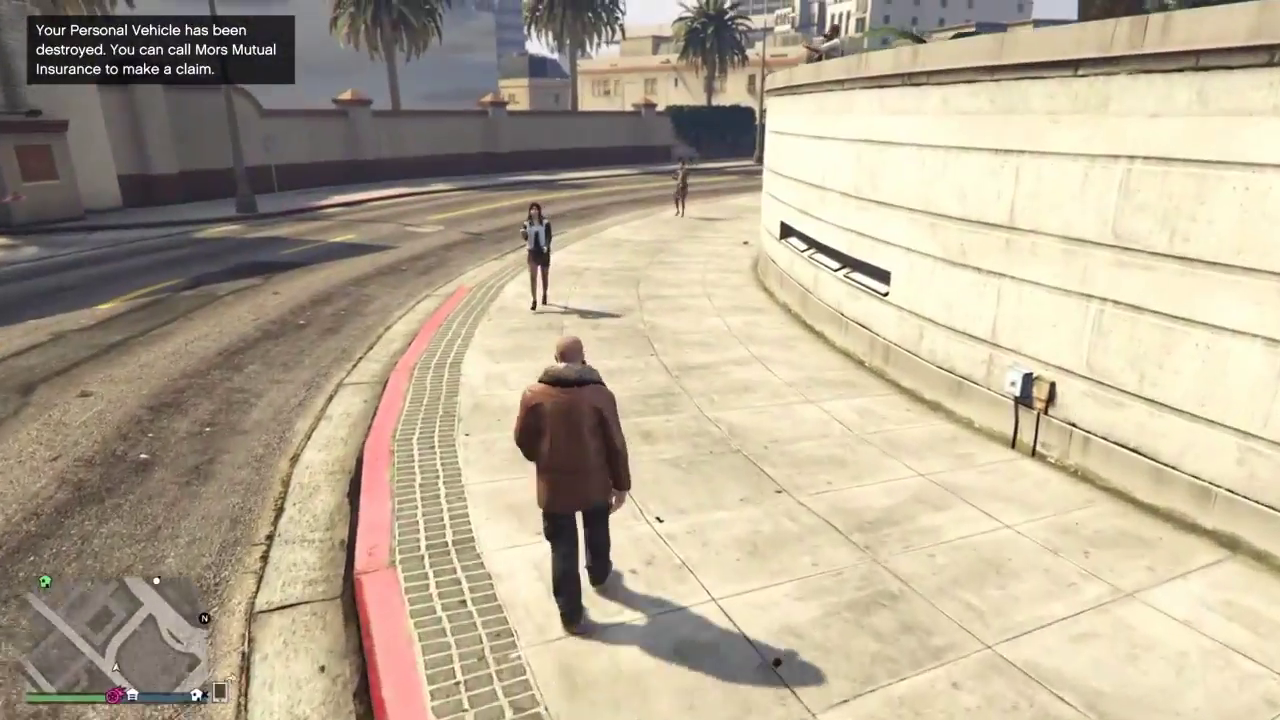
key("shift")
key("r")
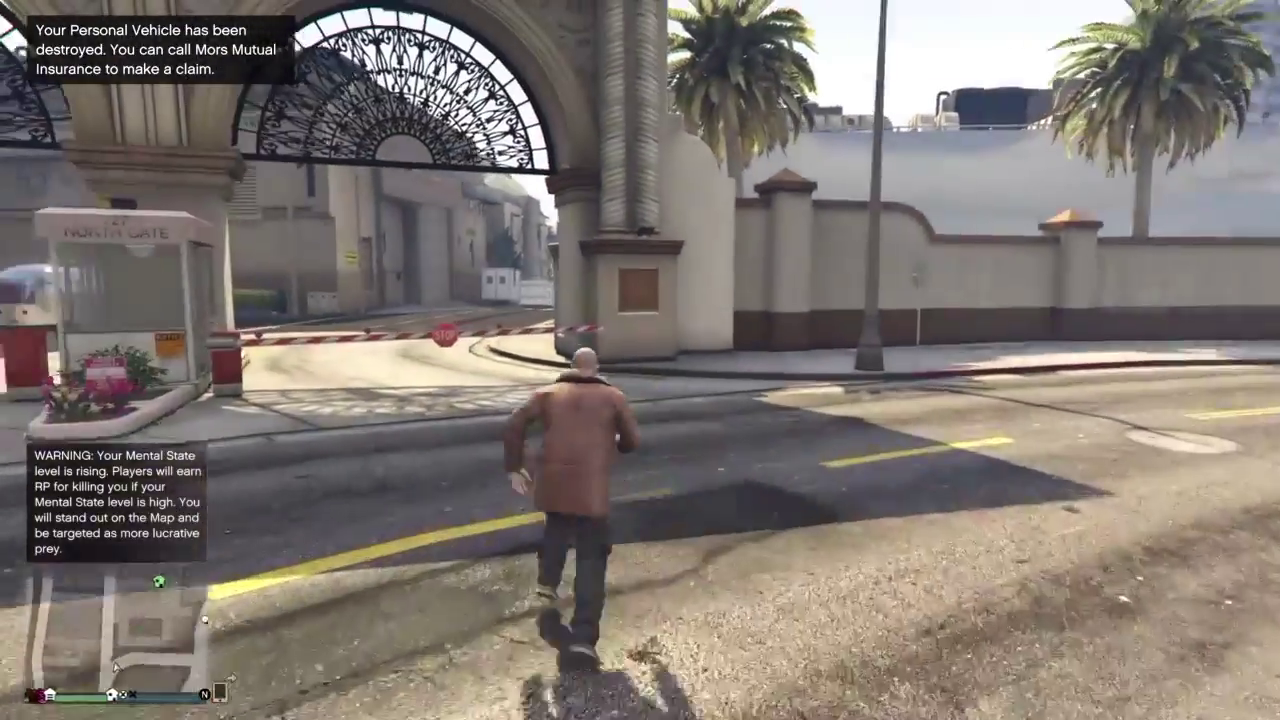
key("w")
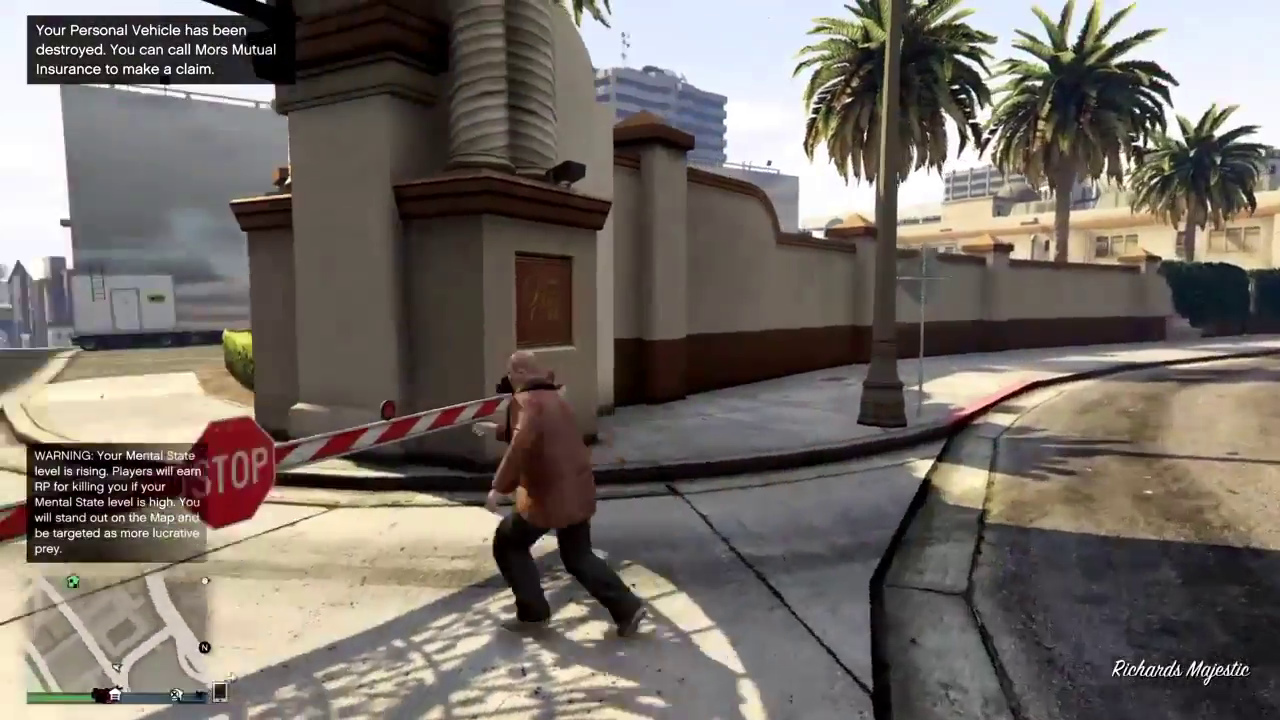
key("w")
key("Up")
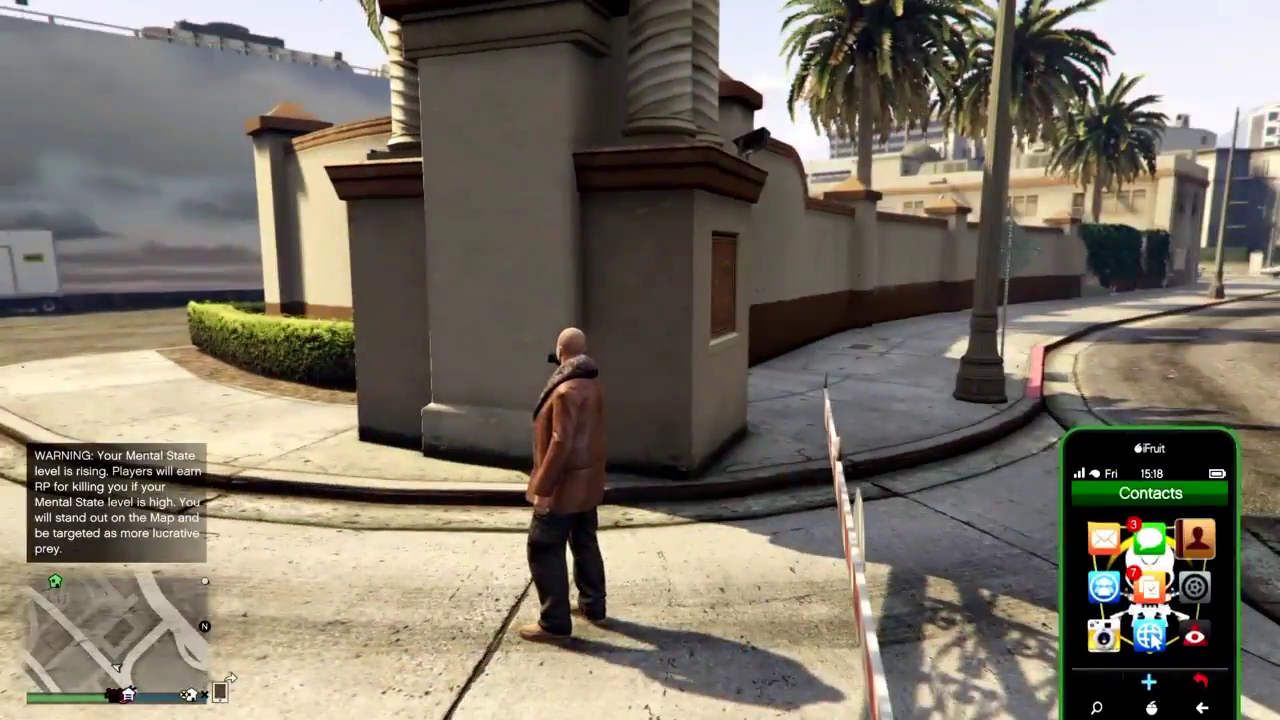
key("Return")
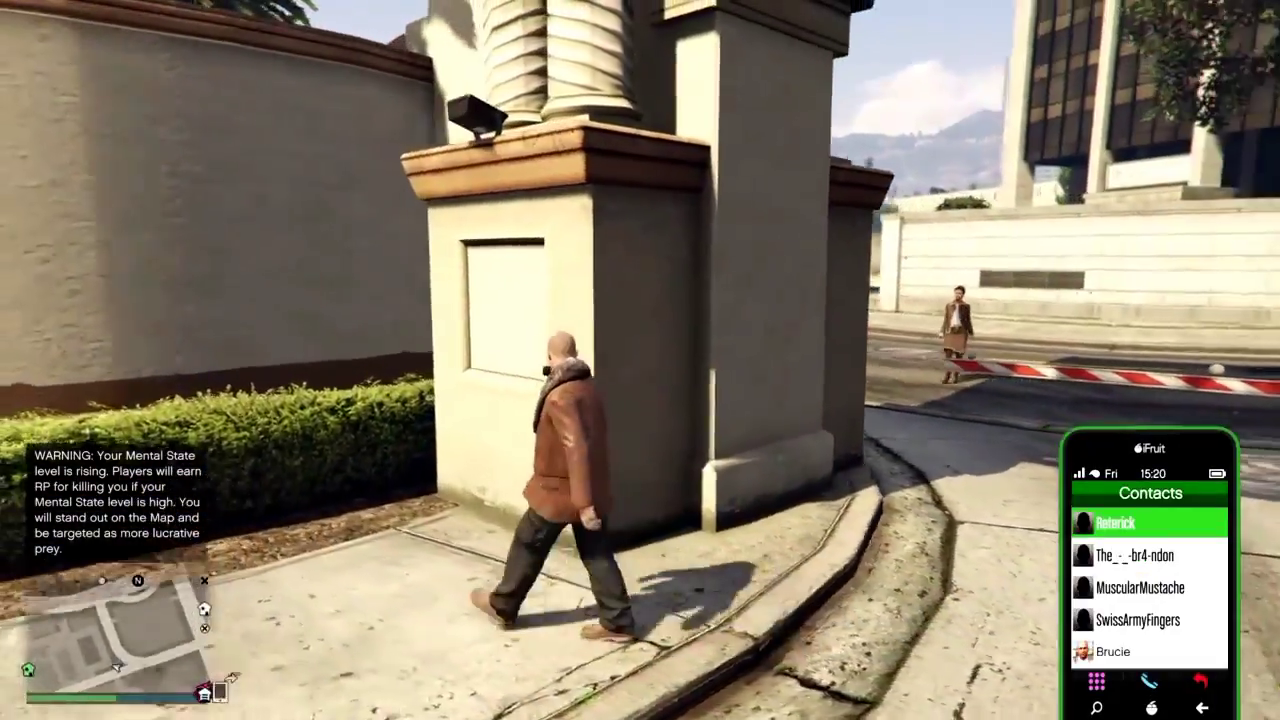
key("Up")
key("Up")
key("Up")
key("Up")
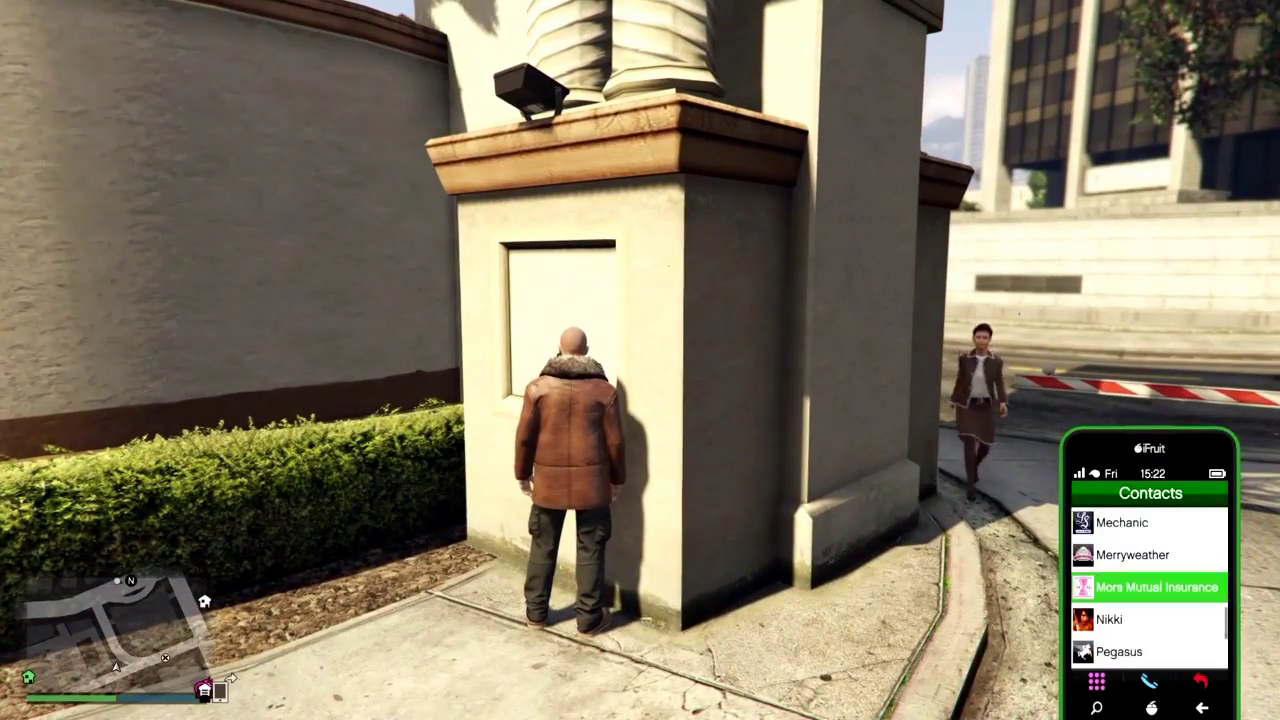